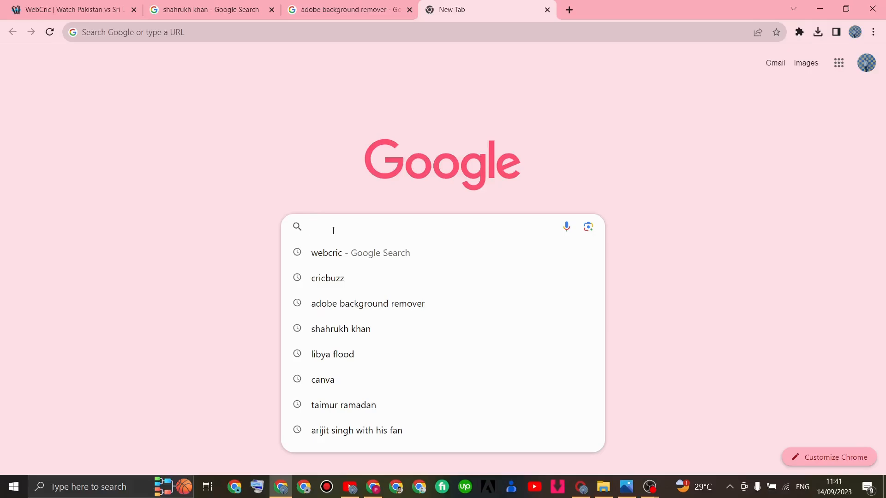
# Step: Search Google for "adope background remover" and open the Adobe Express free image background remover page
pyautogui.write('ad')
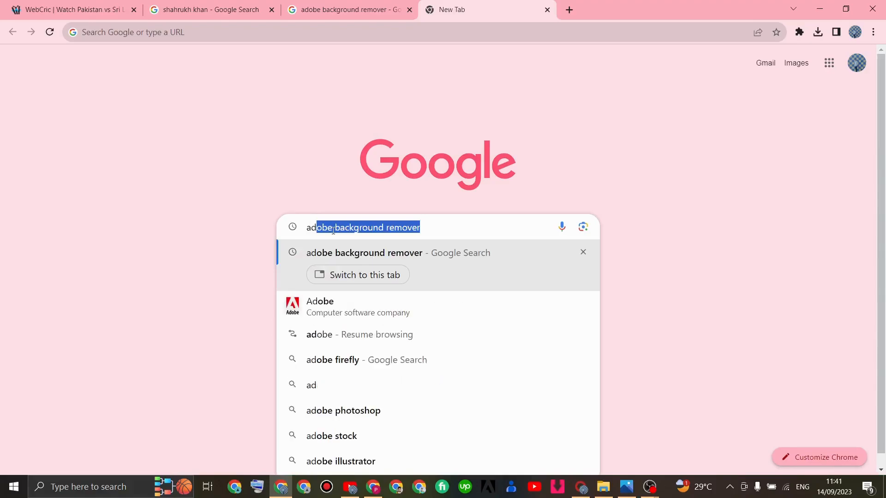
pyautogui.write('ope back')
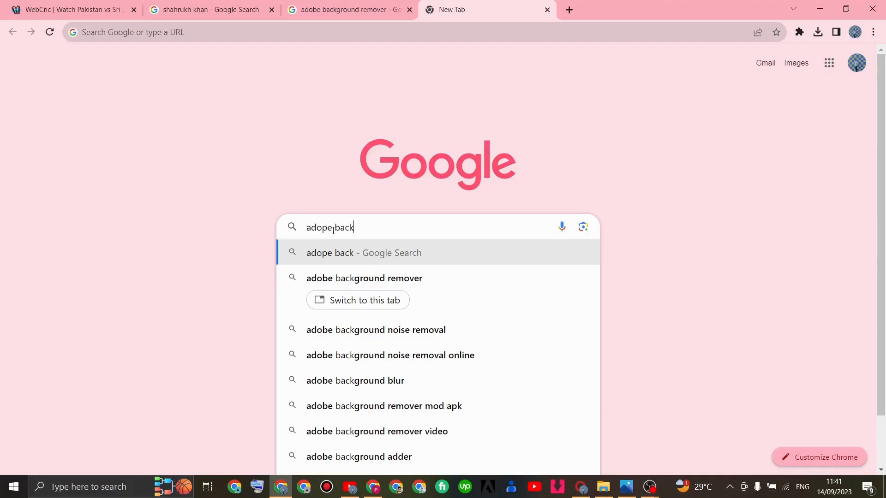
pyautogui.write('grou')
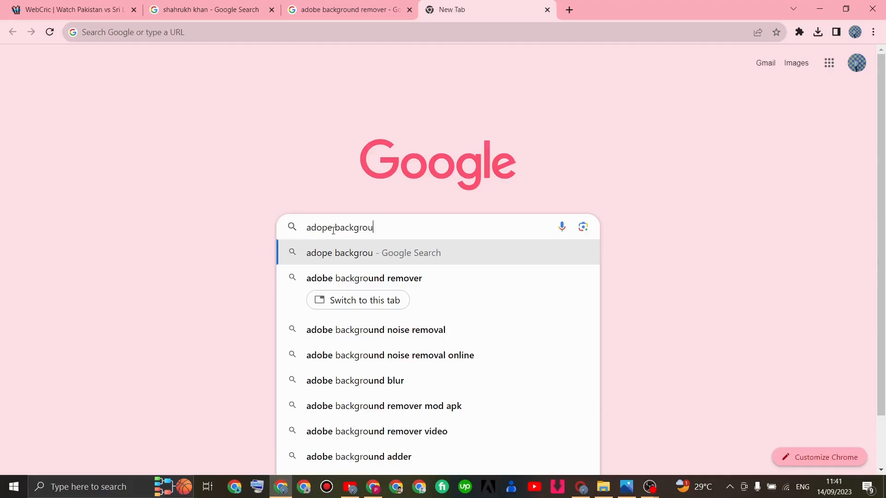
pyautogui.write('nd re')
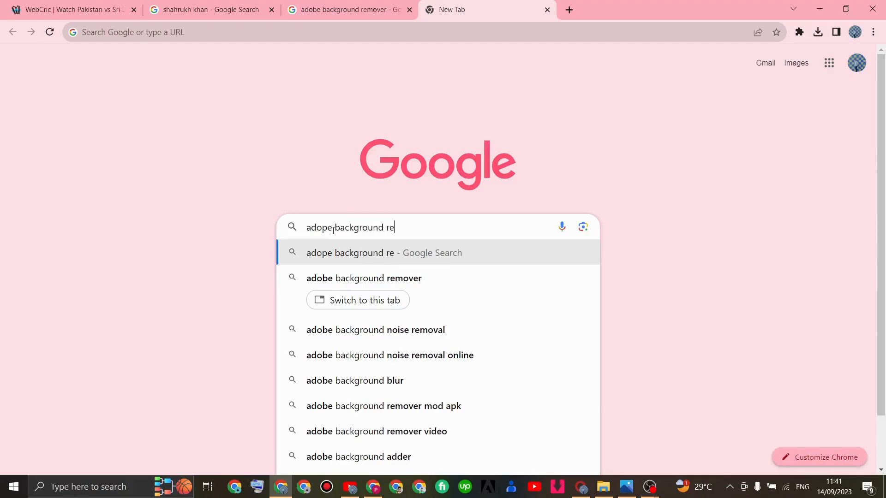
pyautogui.write('mover')
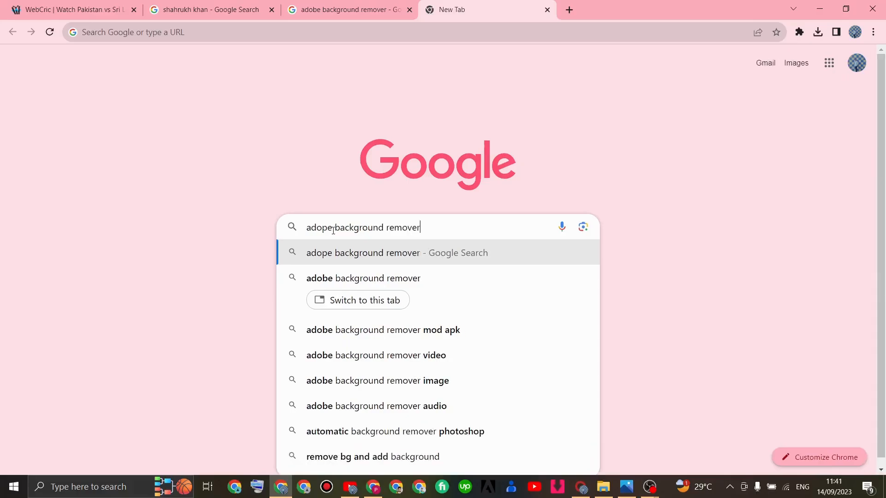
pyautogui.click(358, 250)
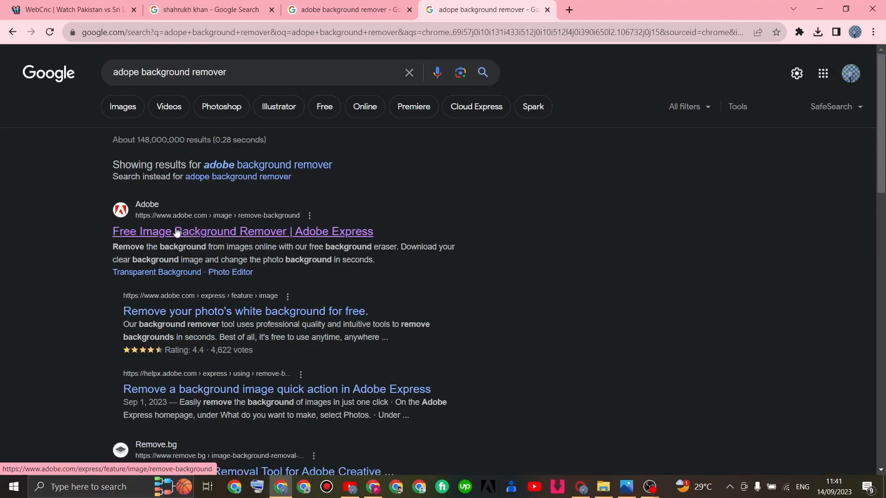
pyautogui.click(215, 234)
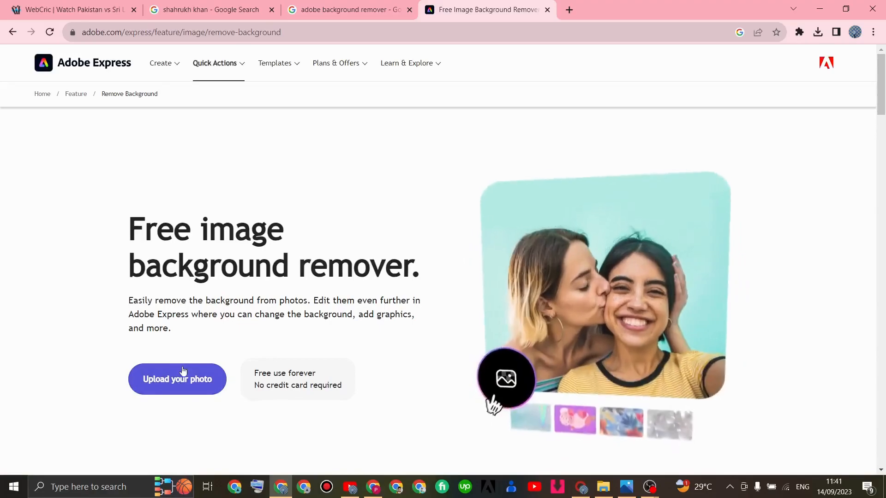
# Step: Upload the Shahrukh Khan wallpaper JPG from Downloads to the background remover and open the cutout for editing in Adobe Express
pyautogui.click(184, 371)
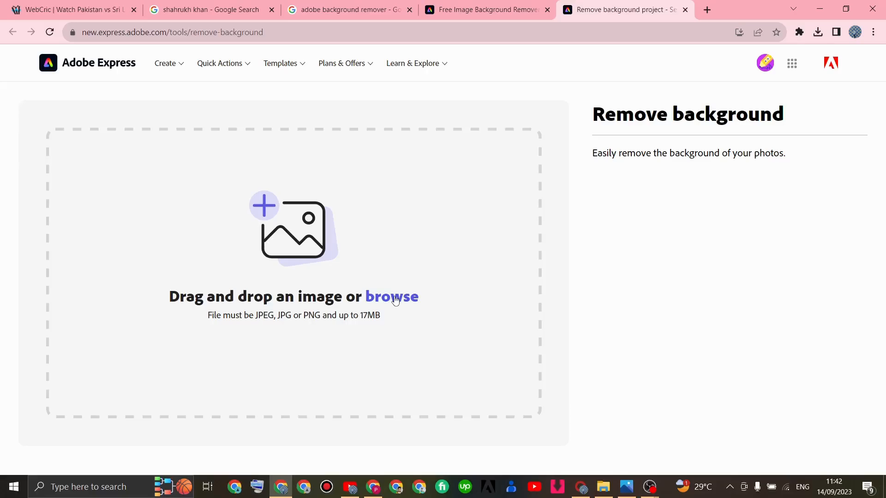
pyautogui.click(395, 297)
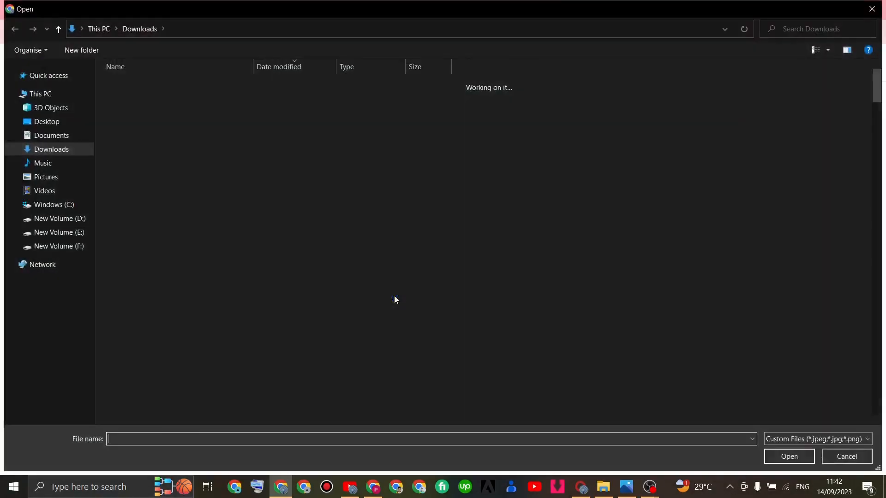
pyautogui.doubleClick(261, 102)
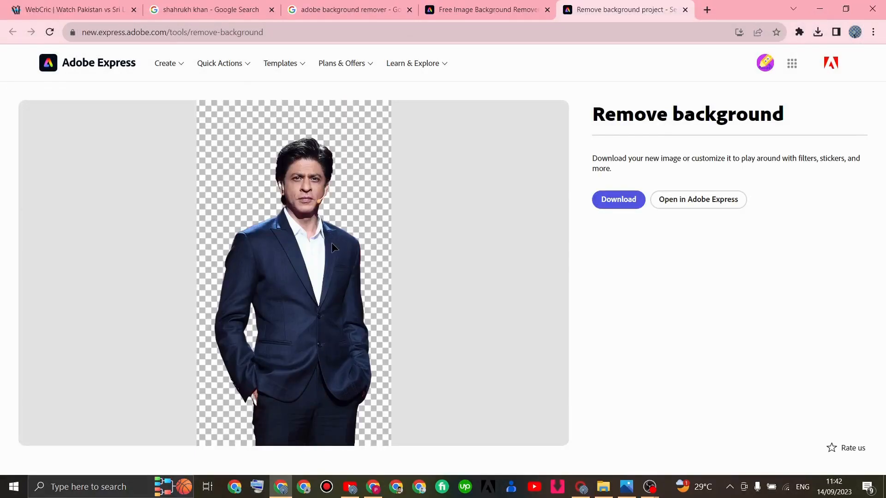
pyautogui.click(709, 199)
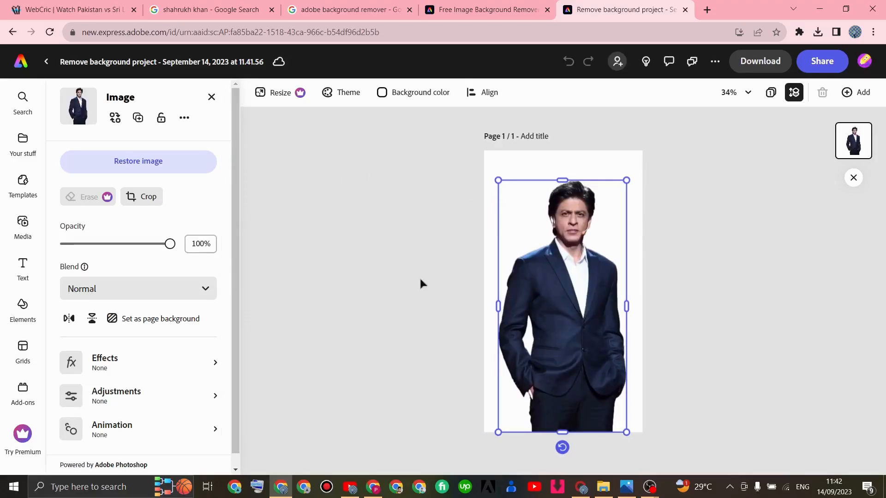
# Step: Restore the portrait's original background and remove it again
pyautogui.click(629, 236)
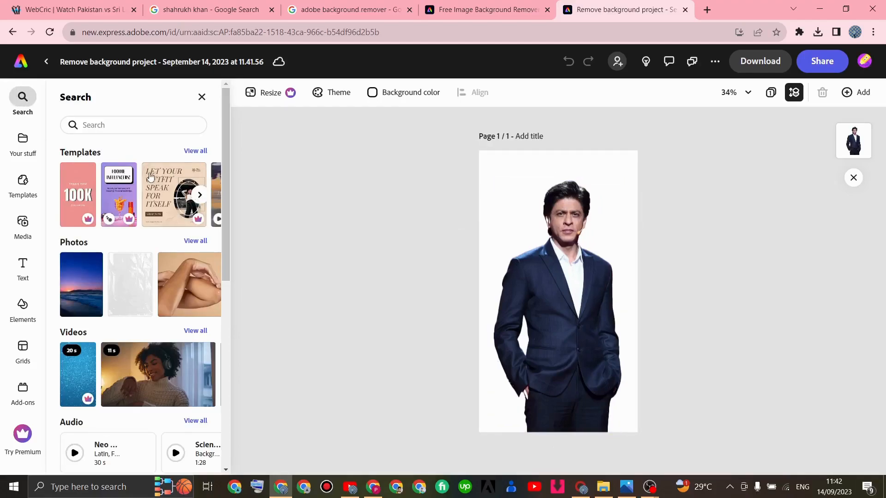
pyautogui.click(534, 233)
pyautogui.click(164, 165)
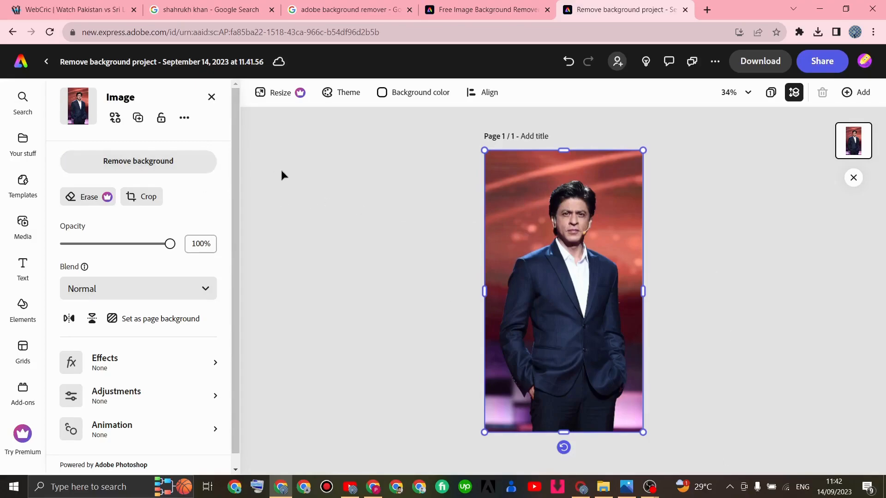
pyautogui.click(149, 168)
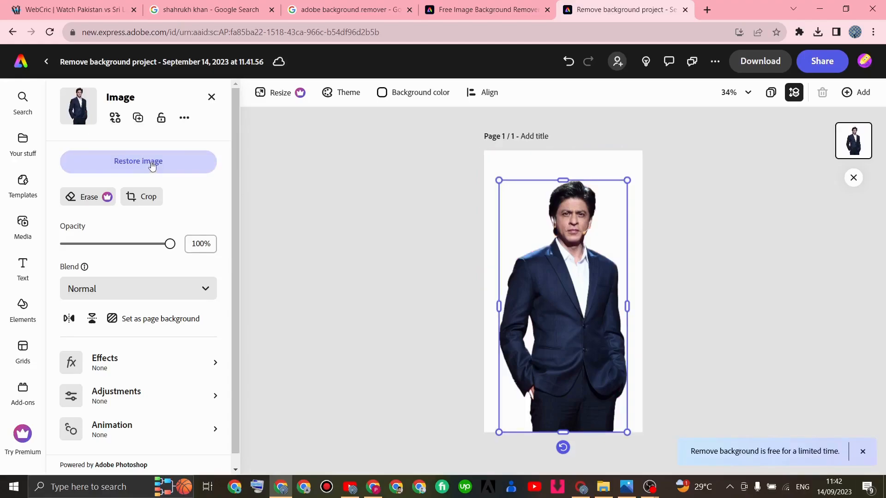
pyautogui.click(411, 231)
pyautogui.click(528, 212)
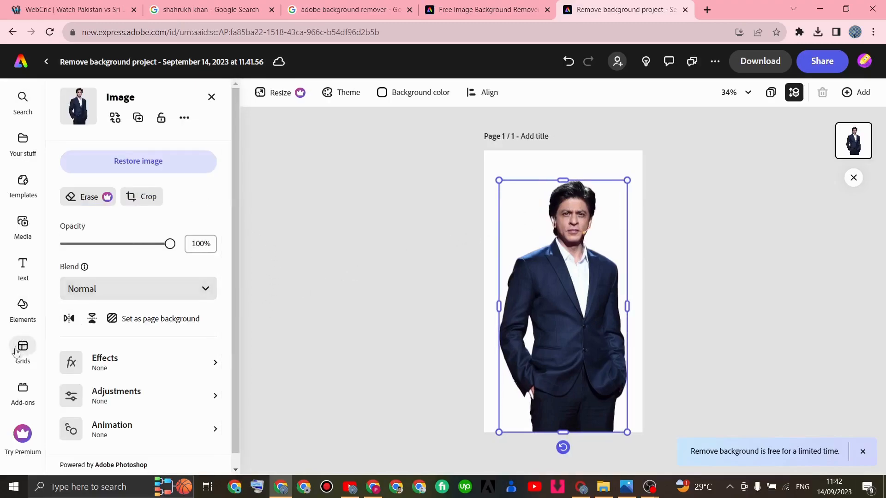
# Step: Look through the own files and the stock photo categories for a possible background image
pyautogui.click(22, 142)
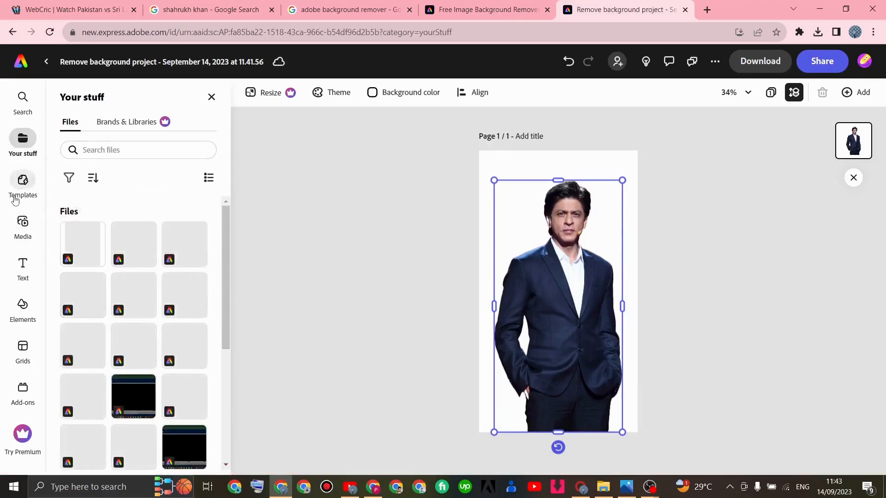
pyautogui.click(20, 223)
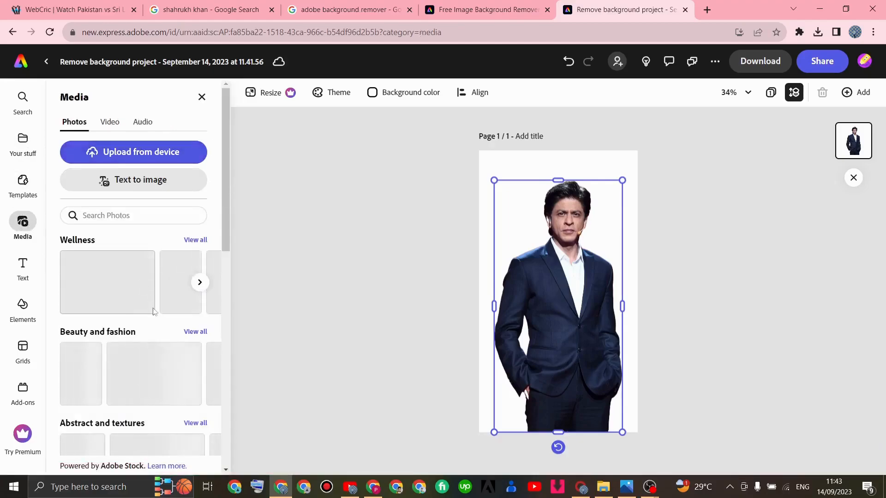
pyautogui.scroll(-3, 138, 318)
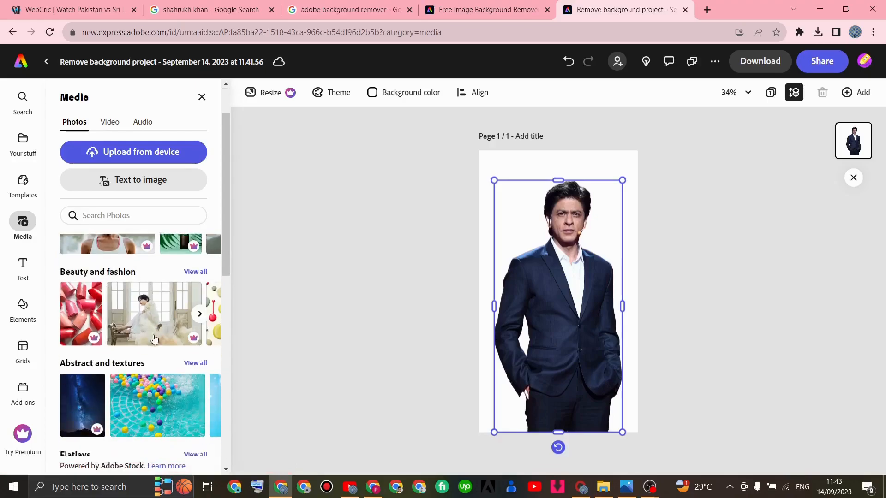
pyautogui.click(155, 153)
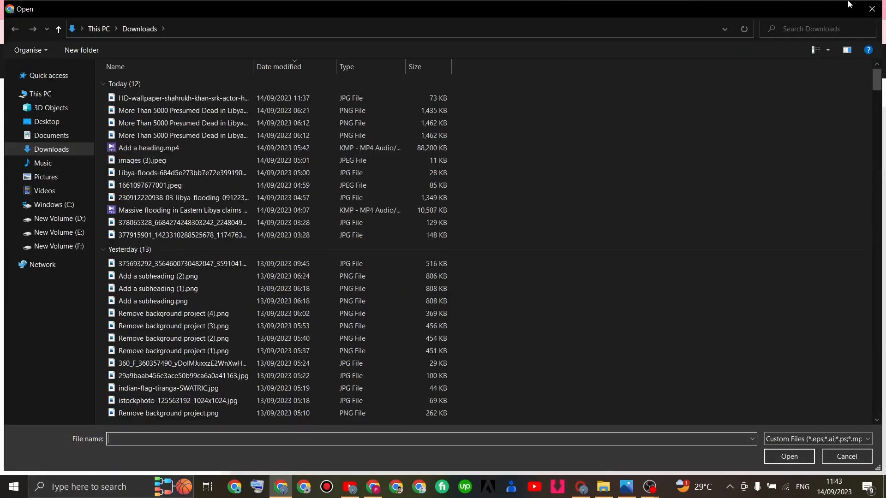
pyautogui.click(872, 9)
pyautogui.scroll(-3, 74, 404)
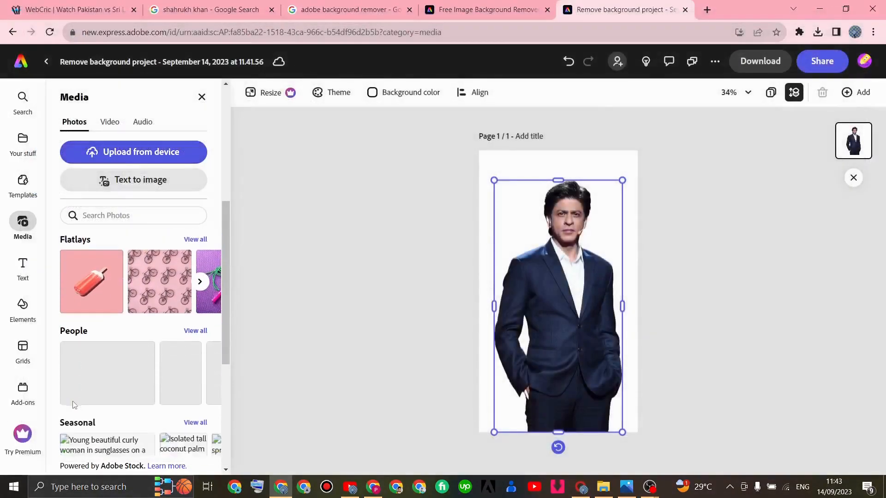
pyautogui.scroll(-2, 106, 376)
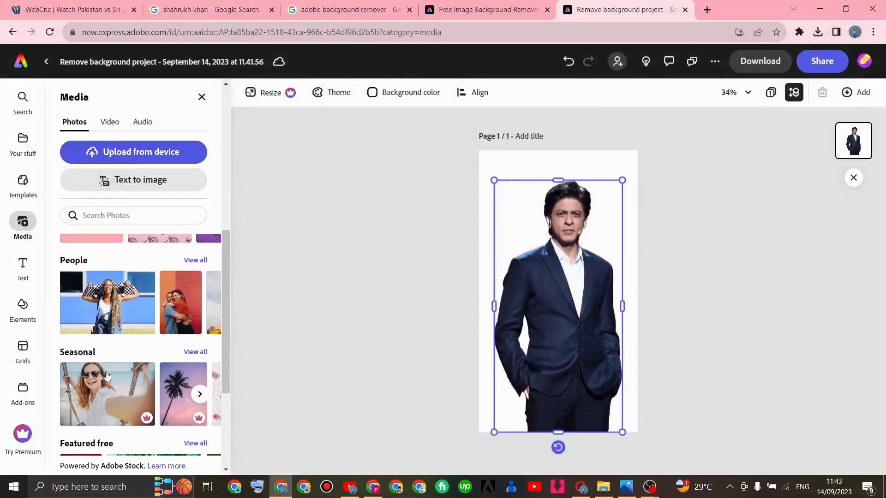
pyautogui.scroll(-3, 107, 374)
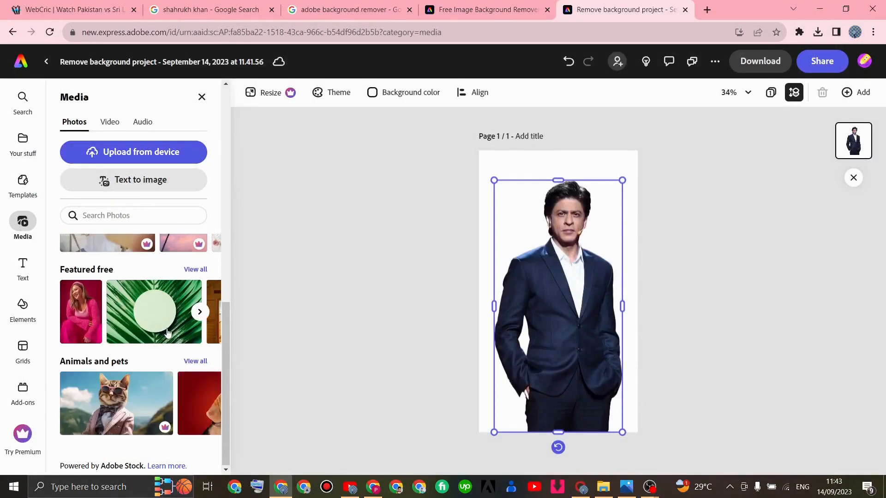
pyautogui.scroll(8, 168, 359)
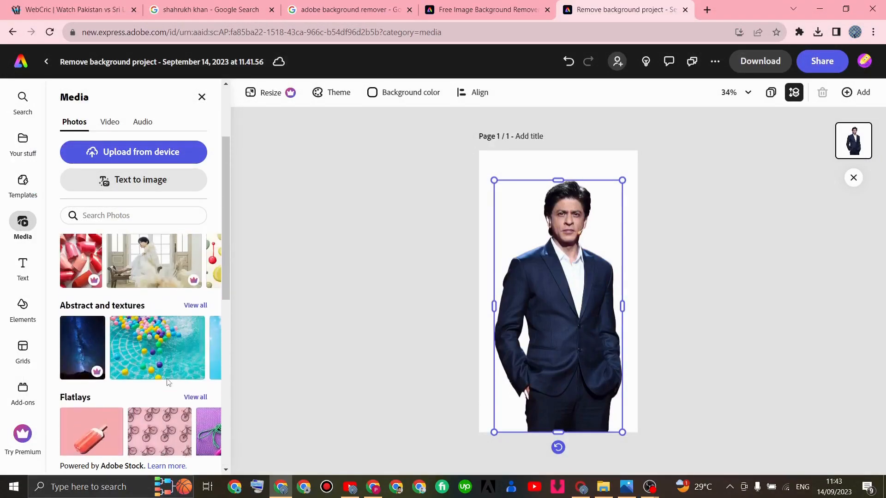
pyautogui.scroll(2, 168, 383)
pyautogui.scroll(-8, 168, 382)
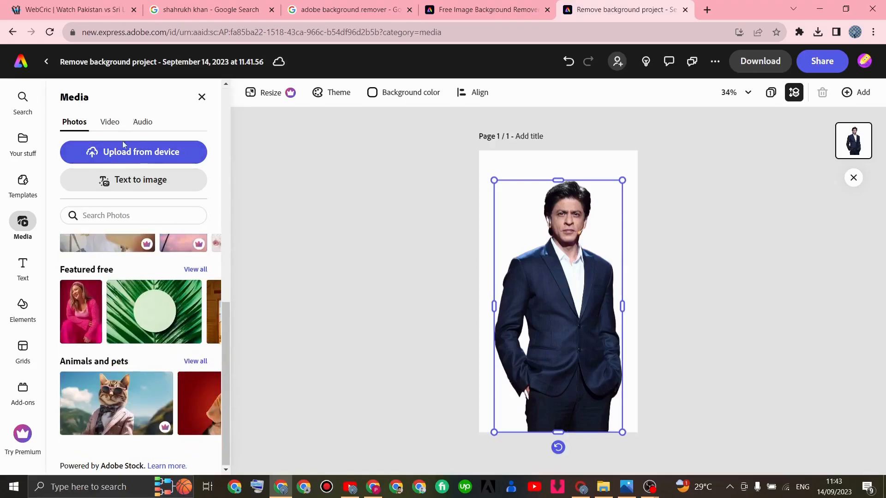
# Step: Search the stock photos for "nature" and add the bright green leaves photo to the page
pyautogui.click(136, 215)
pyautogui.write('n')
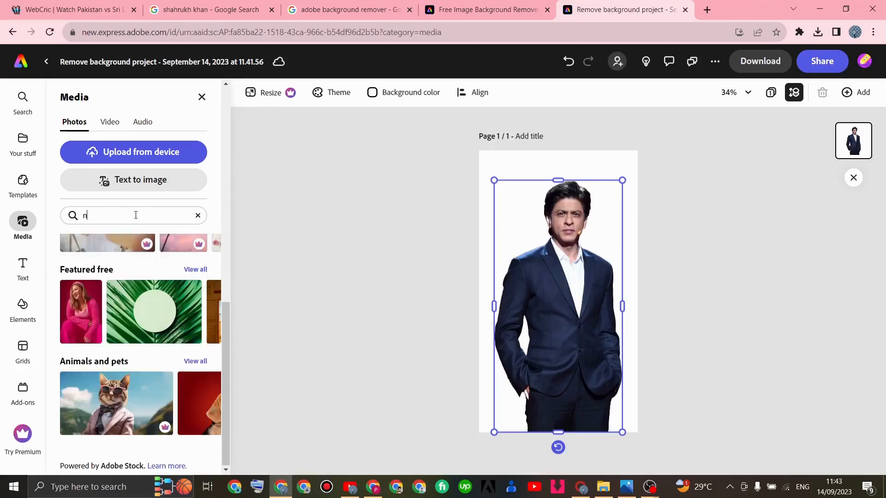
pyautogui.write('ature')
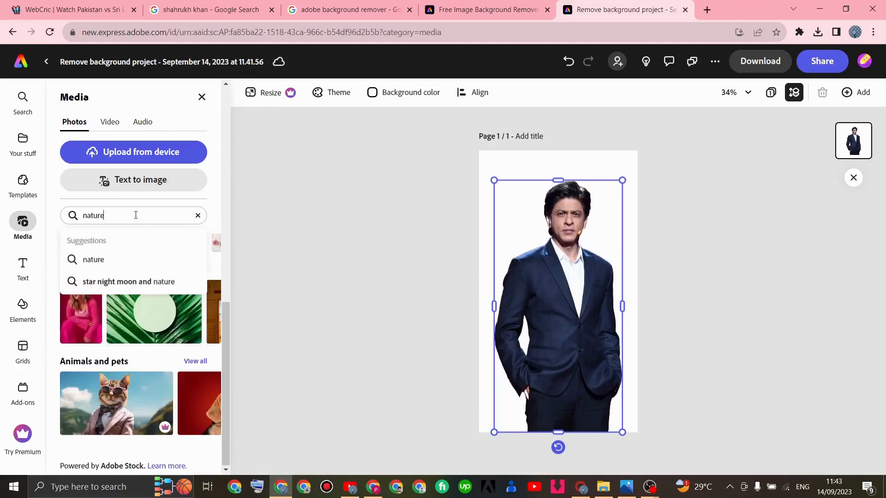
pyautogui.press('Return')
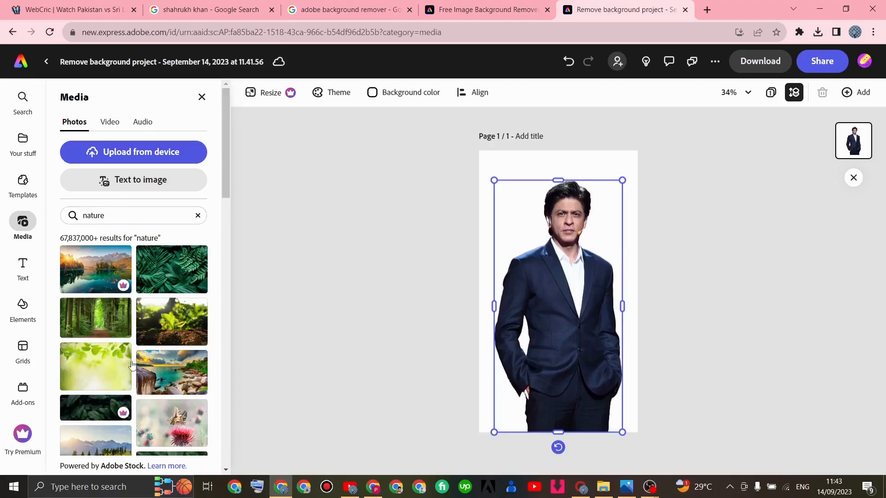
pyautogui.click(97, 380)
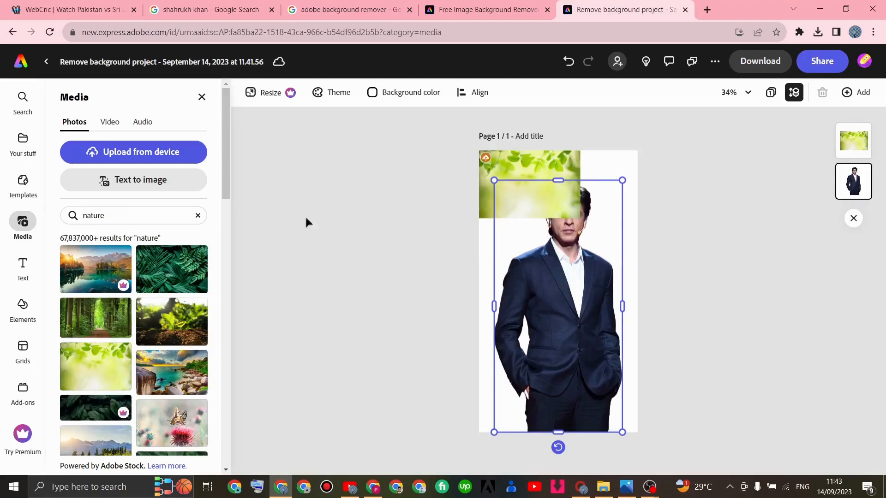
# Step: Send the green leaves photo backwards so it sits behind the man's cutout
pyautogui.click(512, 169)
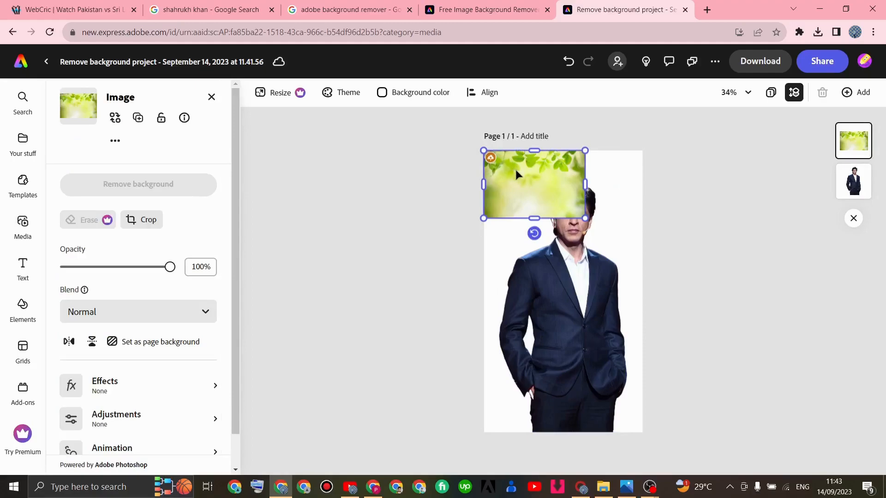
pyautogui.rightClick(516, 171)
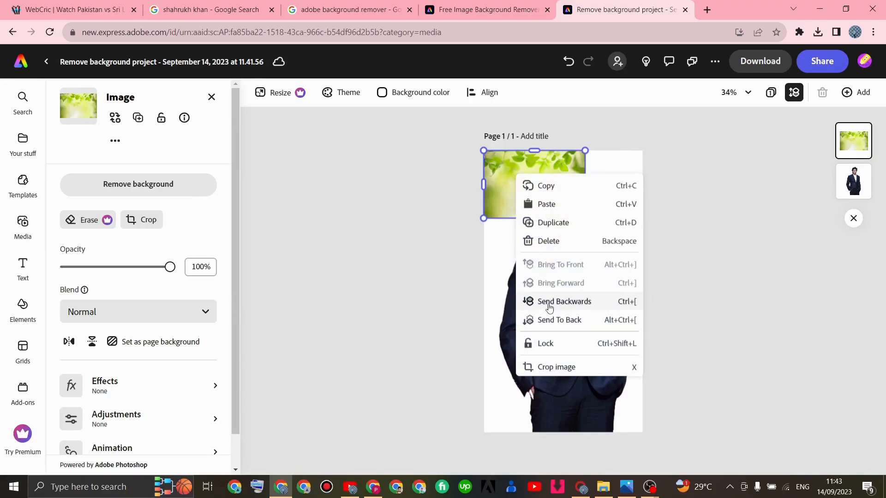
pyautogui.click(548, 302)
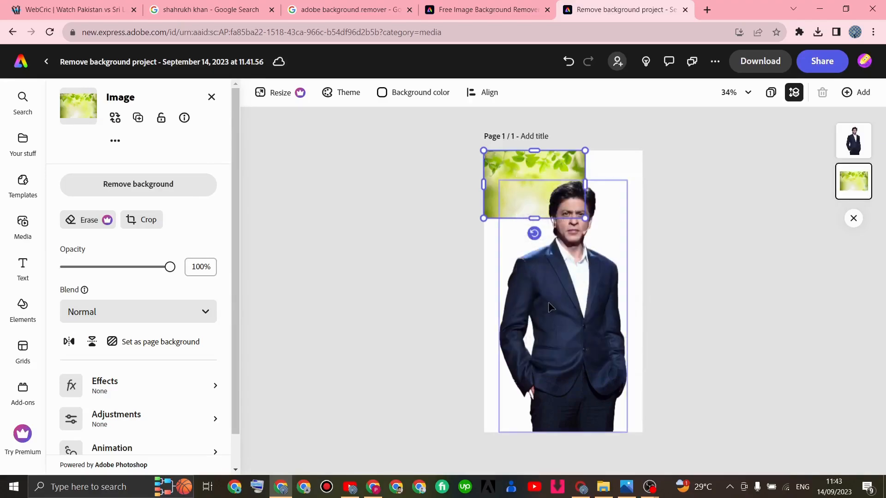
pyautogui.rightClick(536, 179)
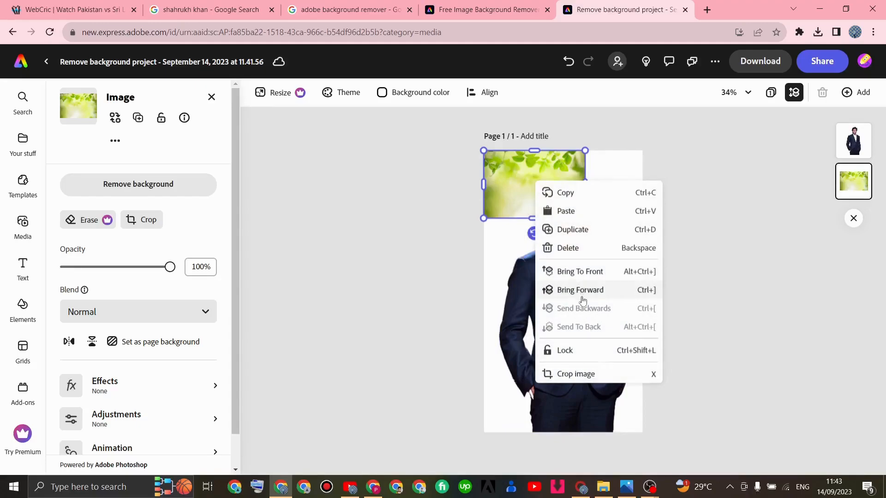
pyautogui.click(592, 315)
# Step: Enlarge the green leaves photo in height and width until it covers the whole page, and deselect it
pyautogui.moveTo(533, 218); pyautogui.dragTo(635, 474)
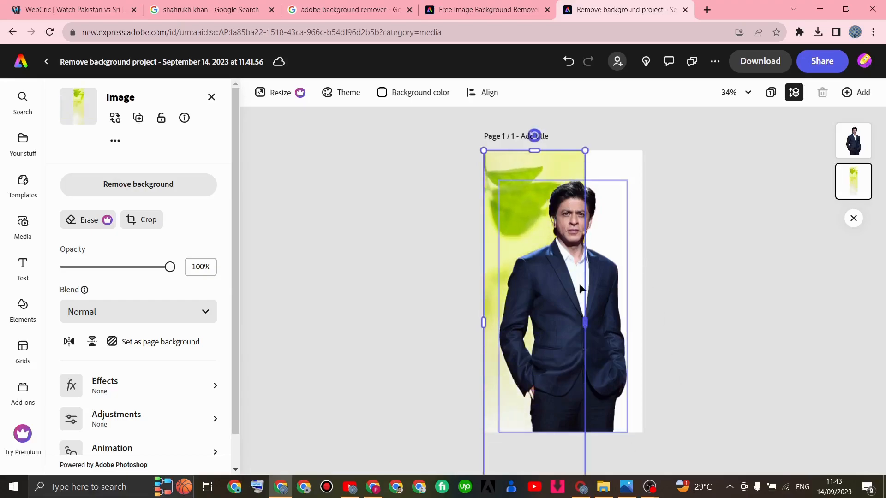
pyautogui.moveTo(586, 320); pyautogui.dragTo(671, 319)
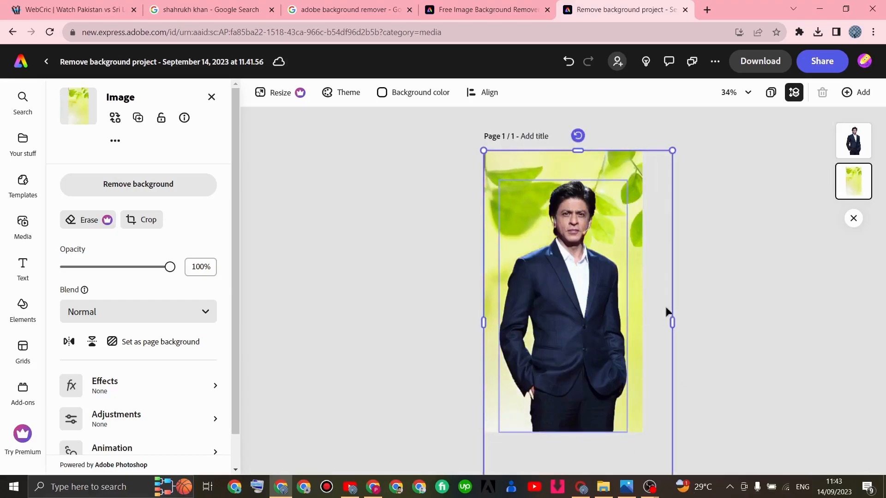
pyautogui.click(773, 248)
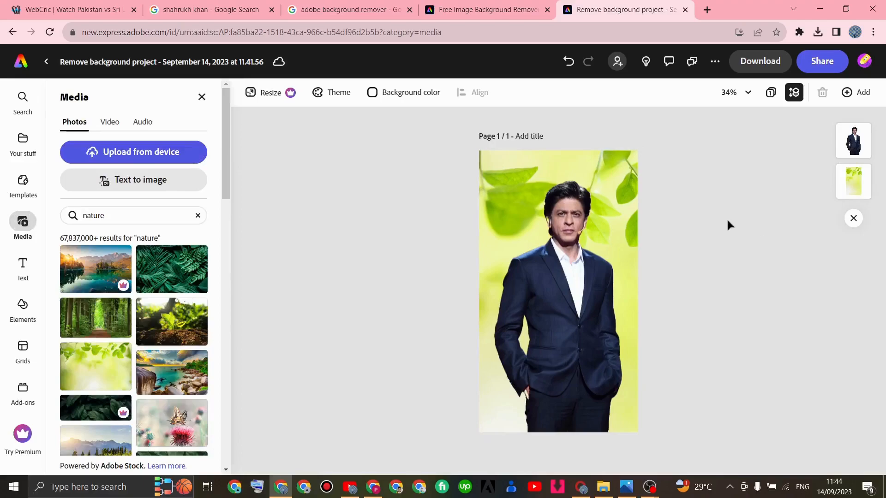
# Step: Download the finished portrait with its new leaf background
pyautogui.click(756, 65)
pyautogui.click(744, 179)
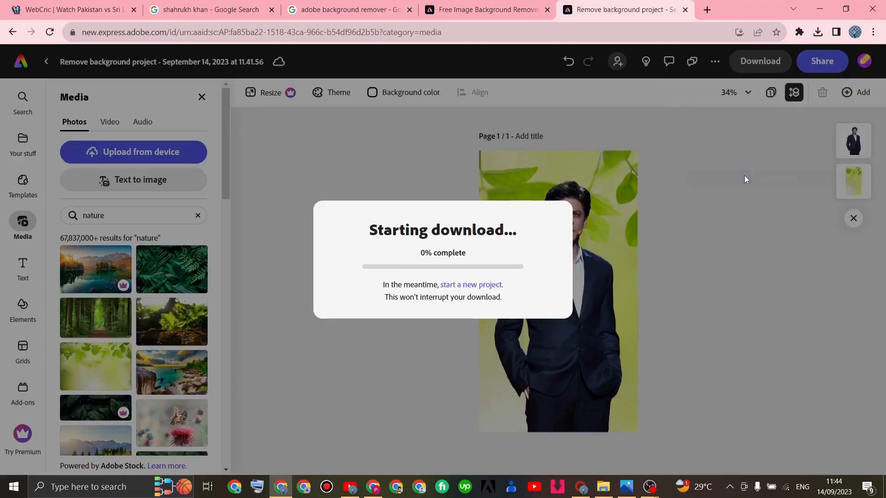